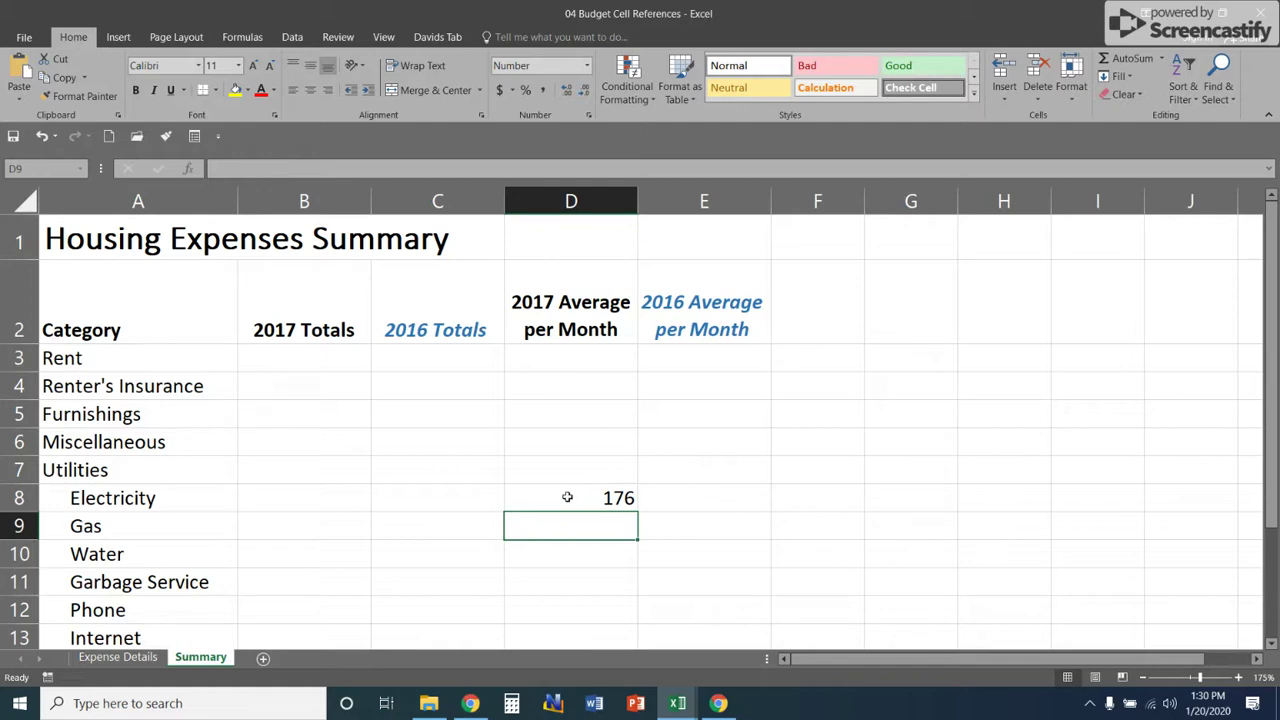
Step: Look over the Expense Details sheet and return to the Summary sheet
{"action": "left_click", "coordinate": [115, 660]}
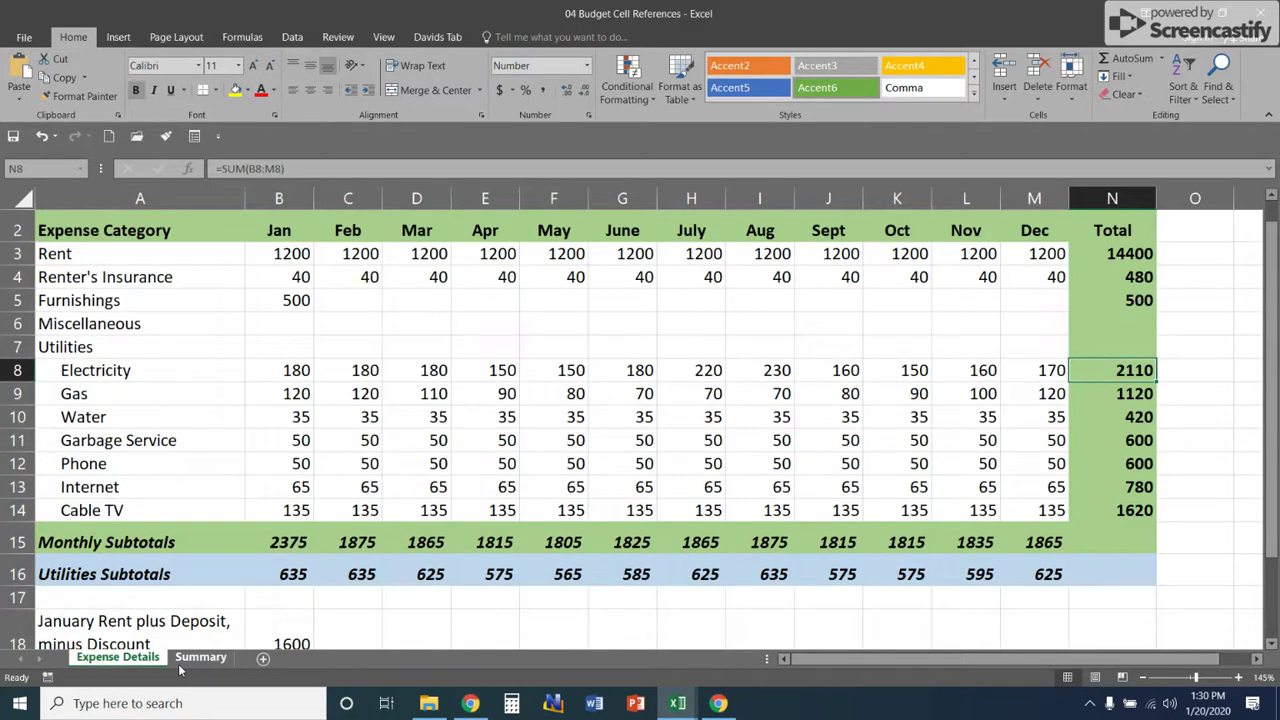
{"action": "left_click", "coordinate": [200, 657]}
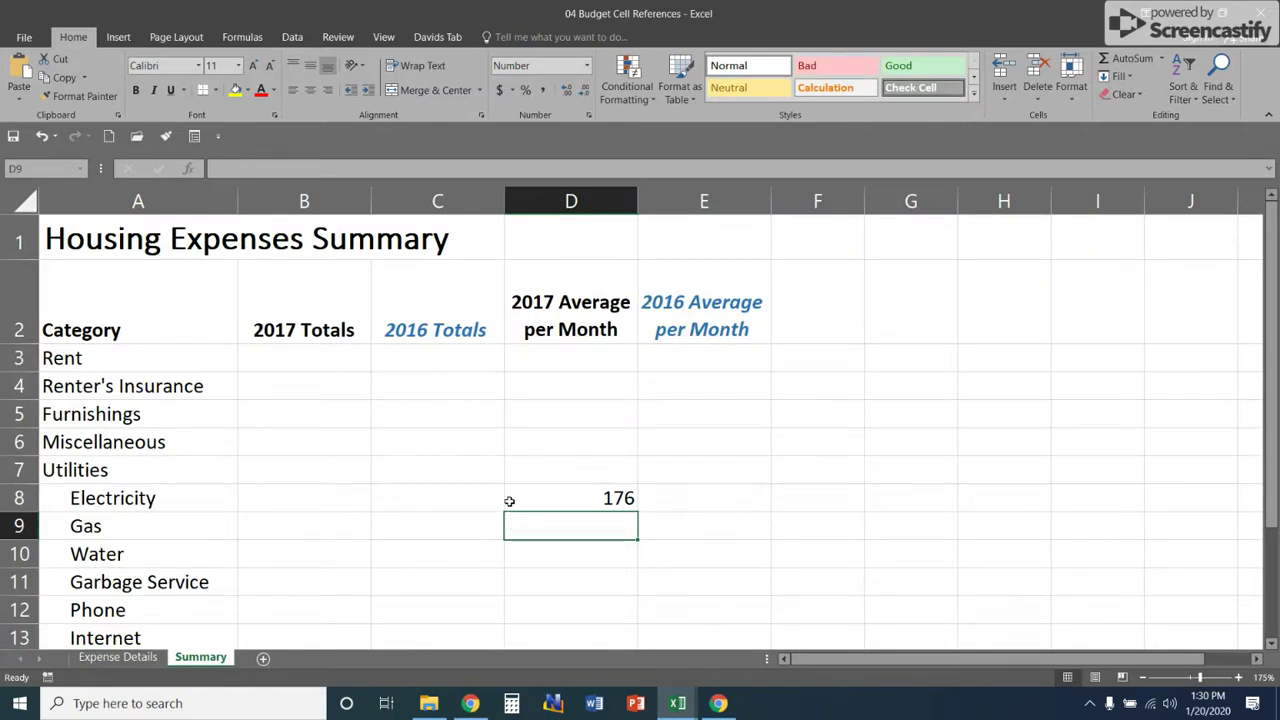
Step: Open the 04Budget2016 workbook from the Downloads folder
{"action": "left_click", "coordinate": [22, 40]}
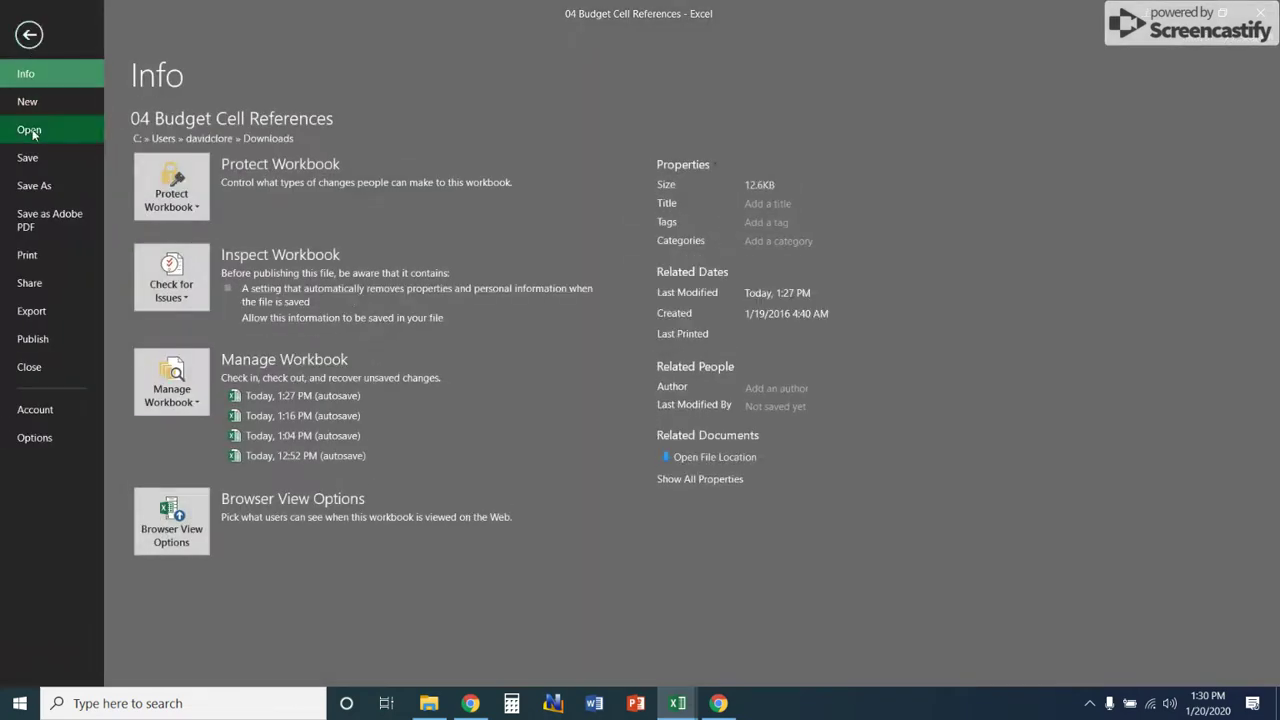
{"action": "left_click", "coordinate": [36, 132]}
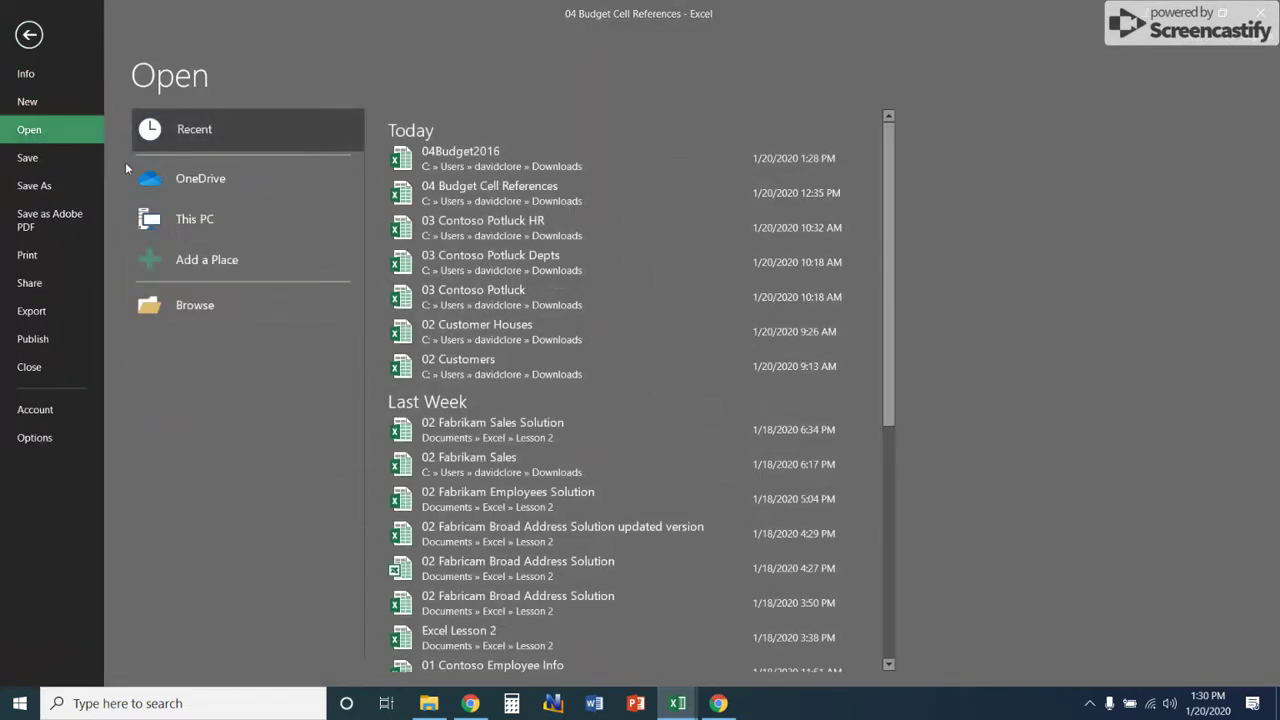
{"action": "left_click", "coordinate": [214, 303]}
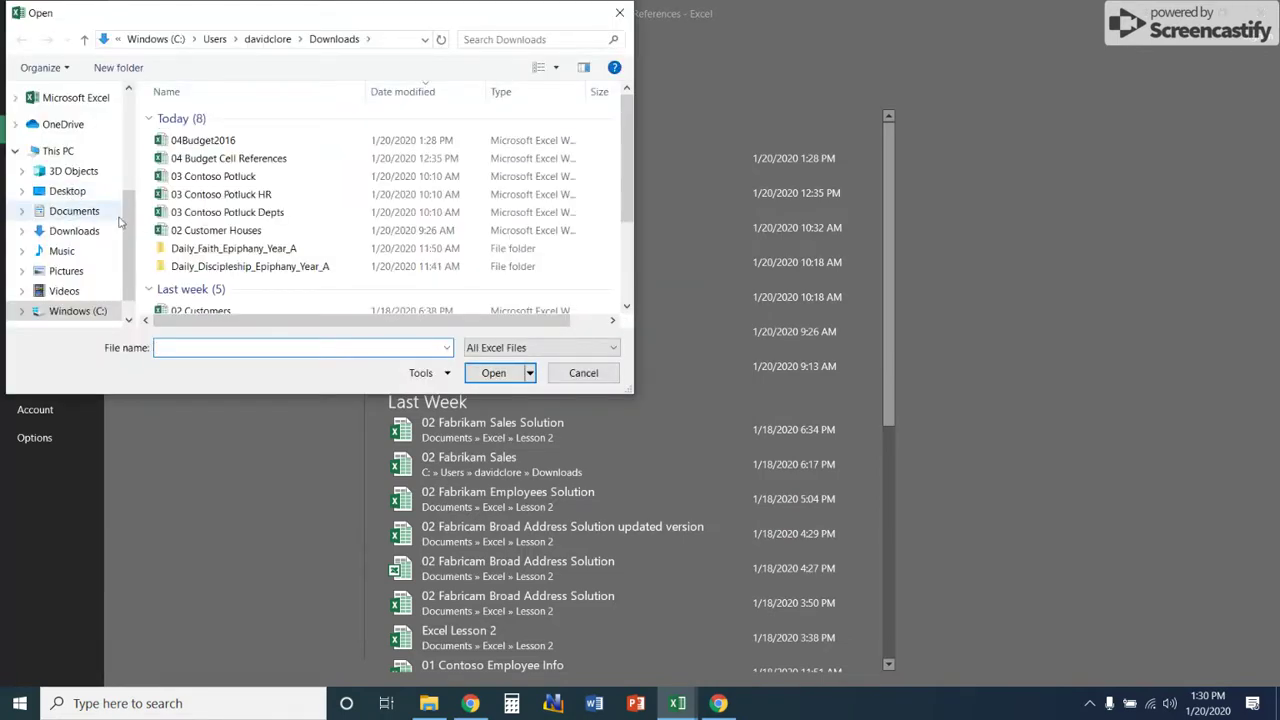
{"action": "scroll", "coordinate": [110, 220], "scroll_direction": "up", "scroll_amount": 5}
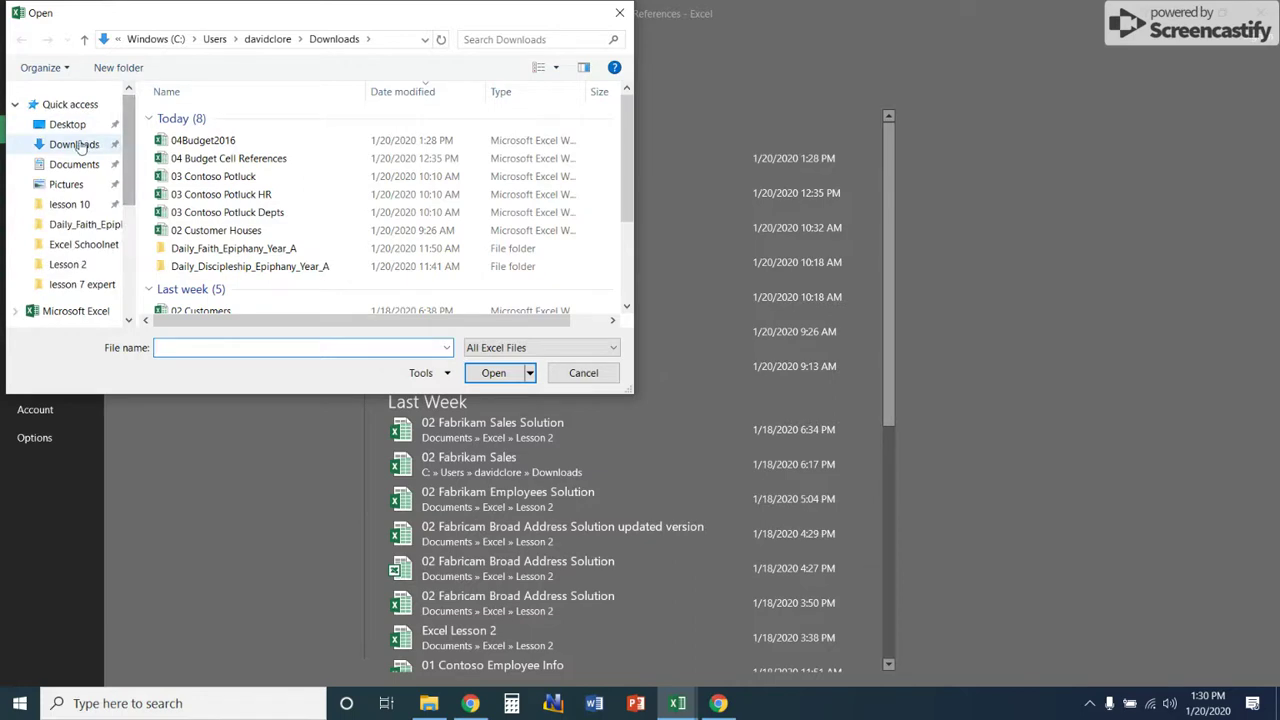
{"action": "left_click", "coordinate": [80, 145]}
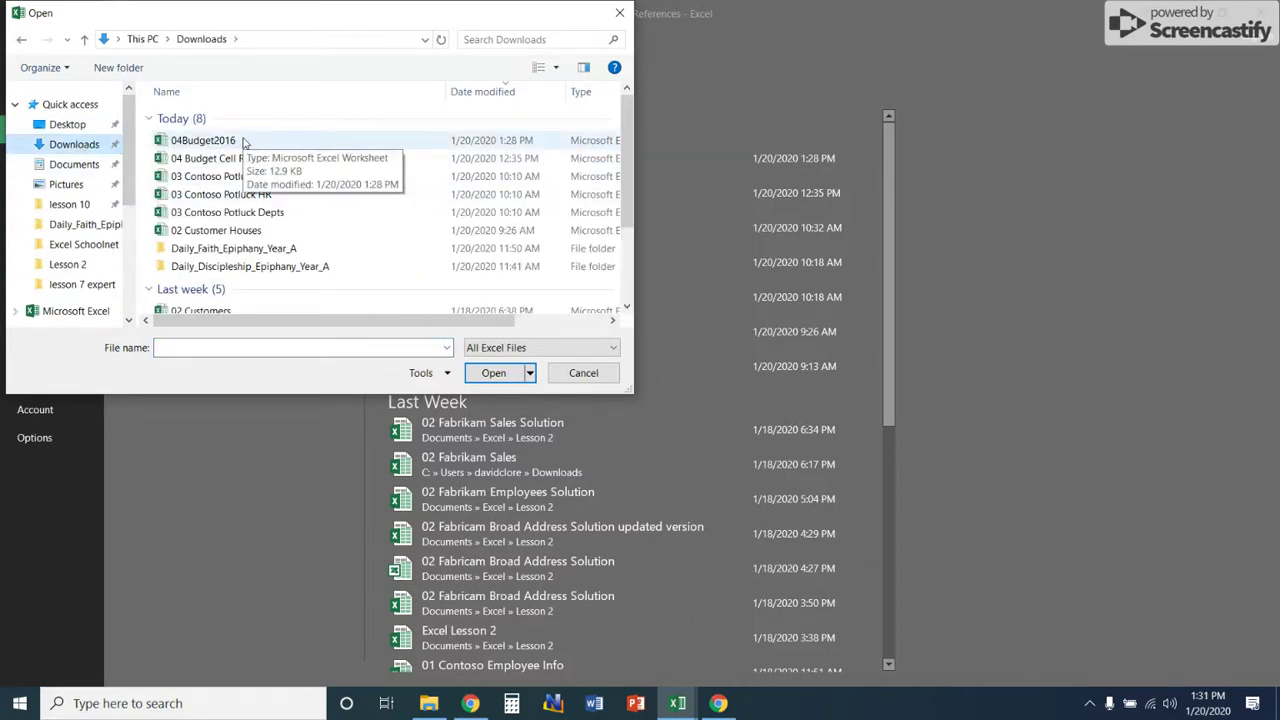
{"action": "left_click", "coordinate": [243, 141]}
{"action": "left_click", "coordinate": [488, 374]}
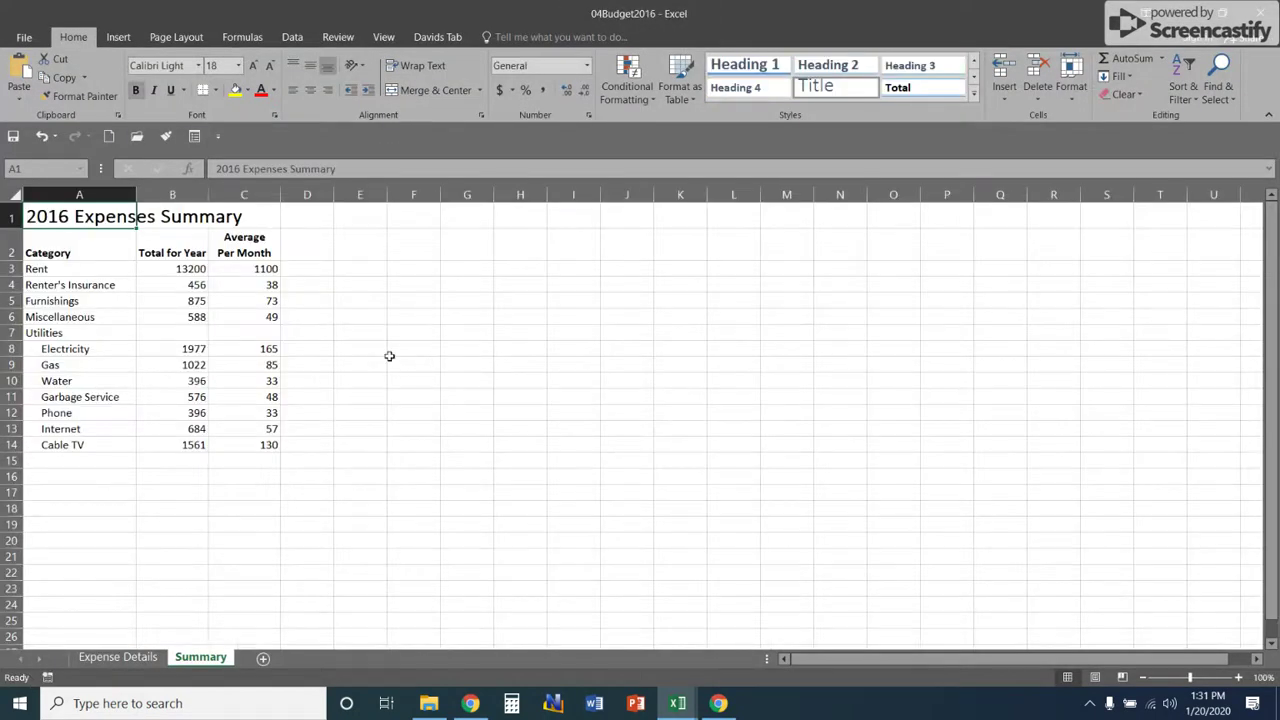
Step: Shrink the 04Budget2016 workbook to a floating window, view its Expense Details and Summary sheets, and return to 04 Budget Cell References
{"action": "left_click_drag", "start_coordinate": [323, 6], "coordinate": [518, 82]}
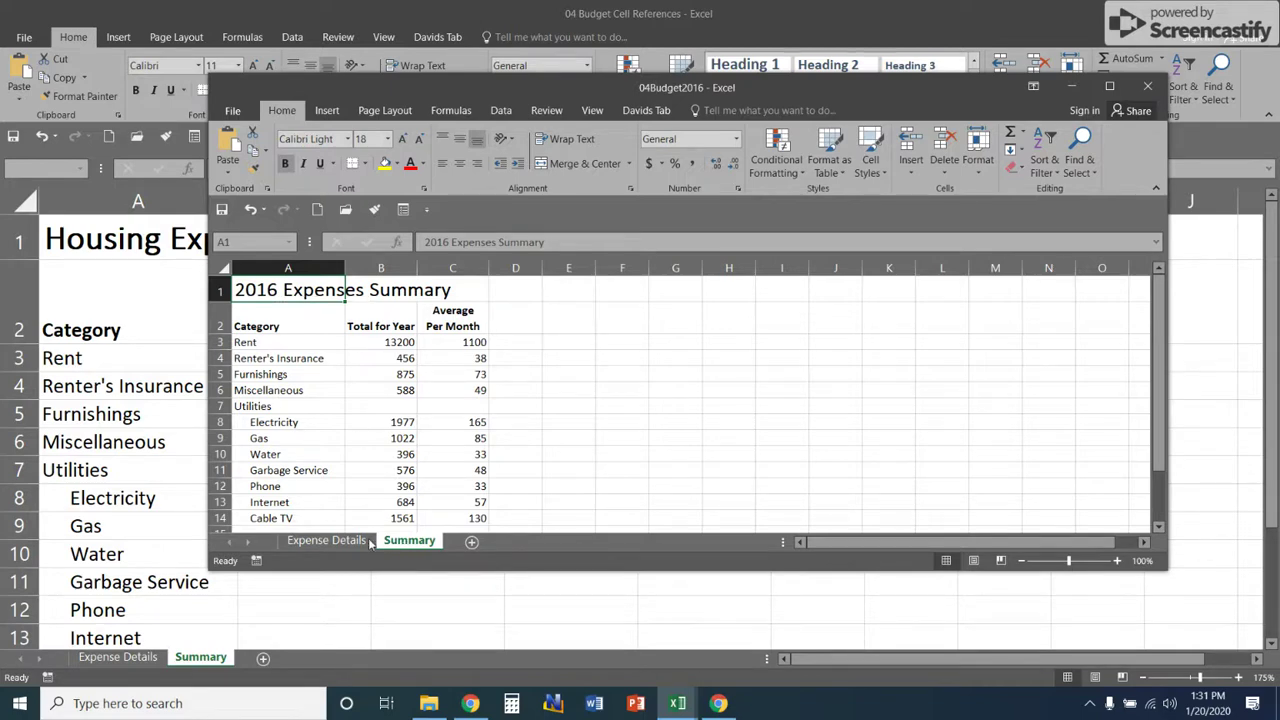
{"action": "left_click", "coordinate": [332, 541]}
{"action": "left_click", "coordinate": [392, 547]}
{"action": "left_click", "coordinate": [495, 17]}
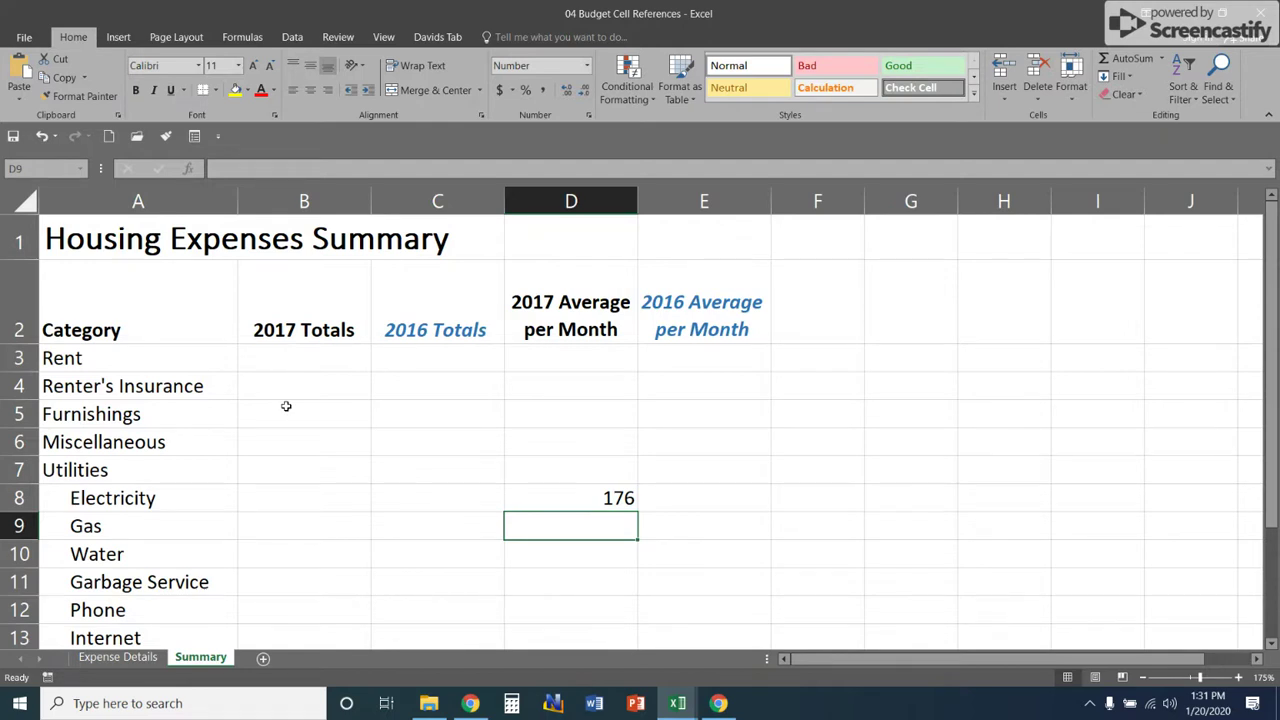
Step: Select cell C3 for the 2016 Rent total, view the Summary sheet of 04Budget2016, and return to the housing summary
{"action": "left_click", "coordinate": [419, 364]}
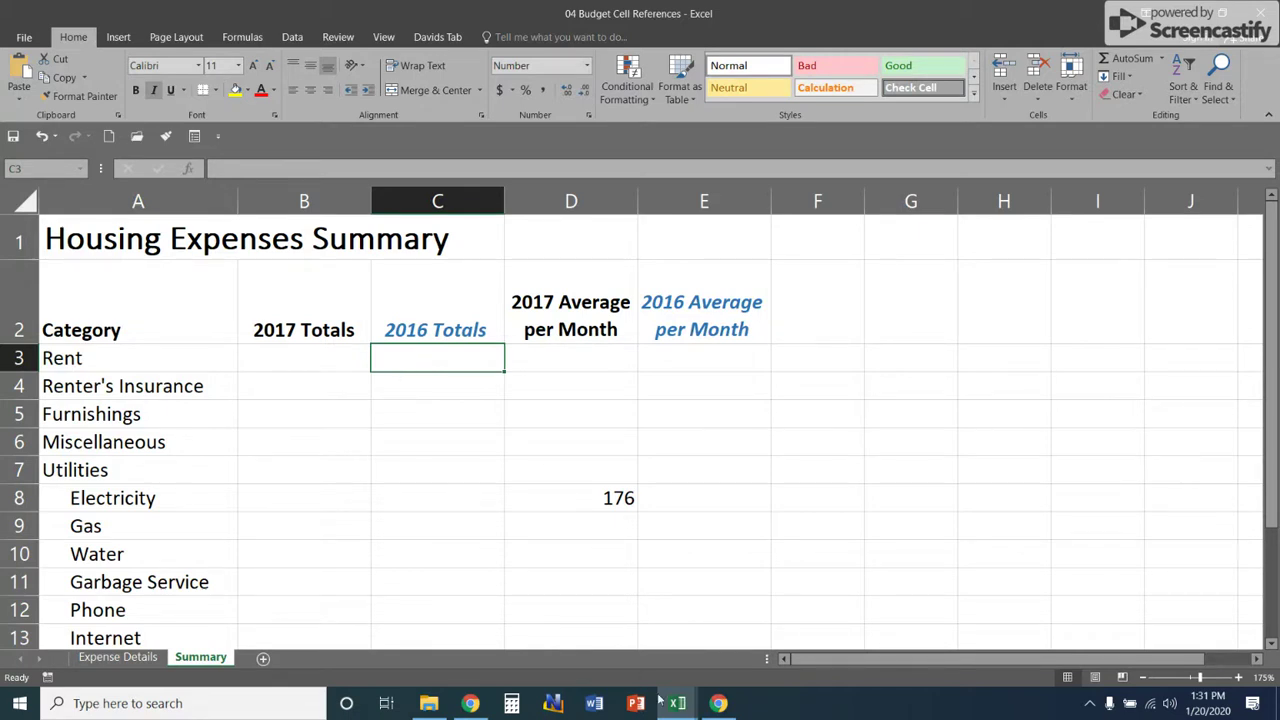
{"action": "mouse_move", "coordinate": [672, 707]}
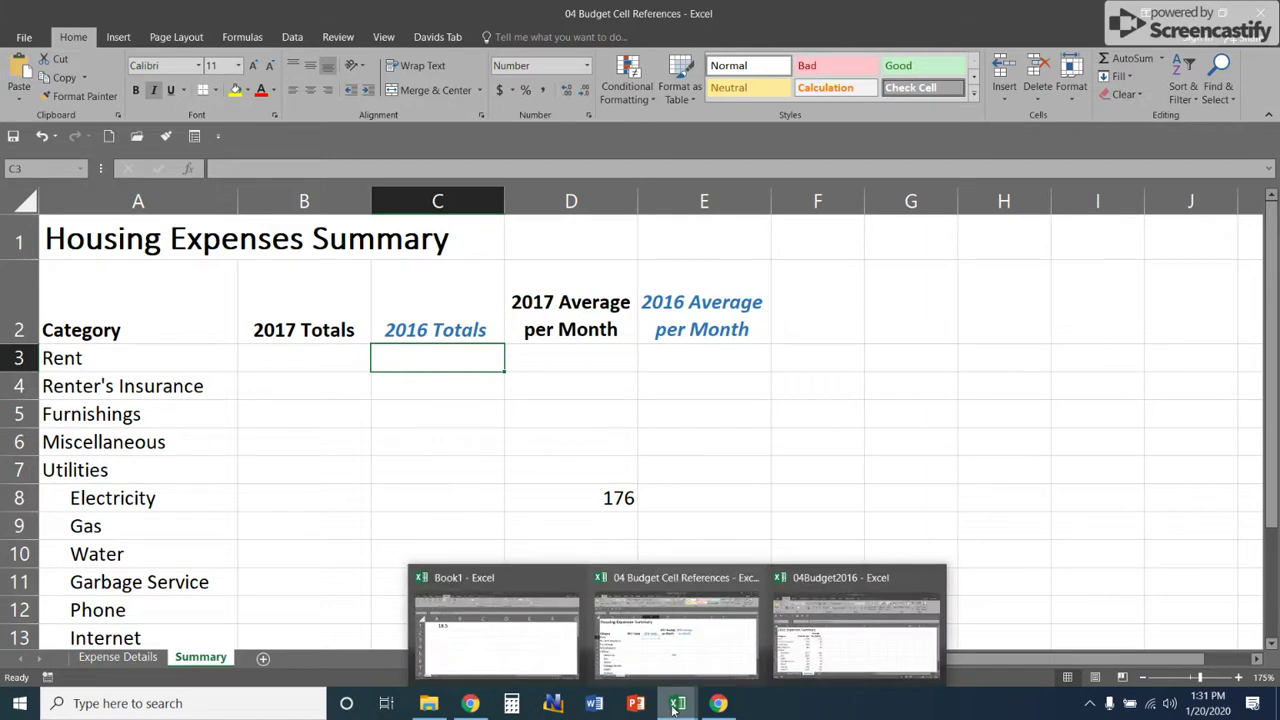
{"action": "left_click", "coordinate": [849, 634]}
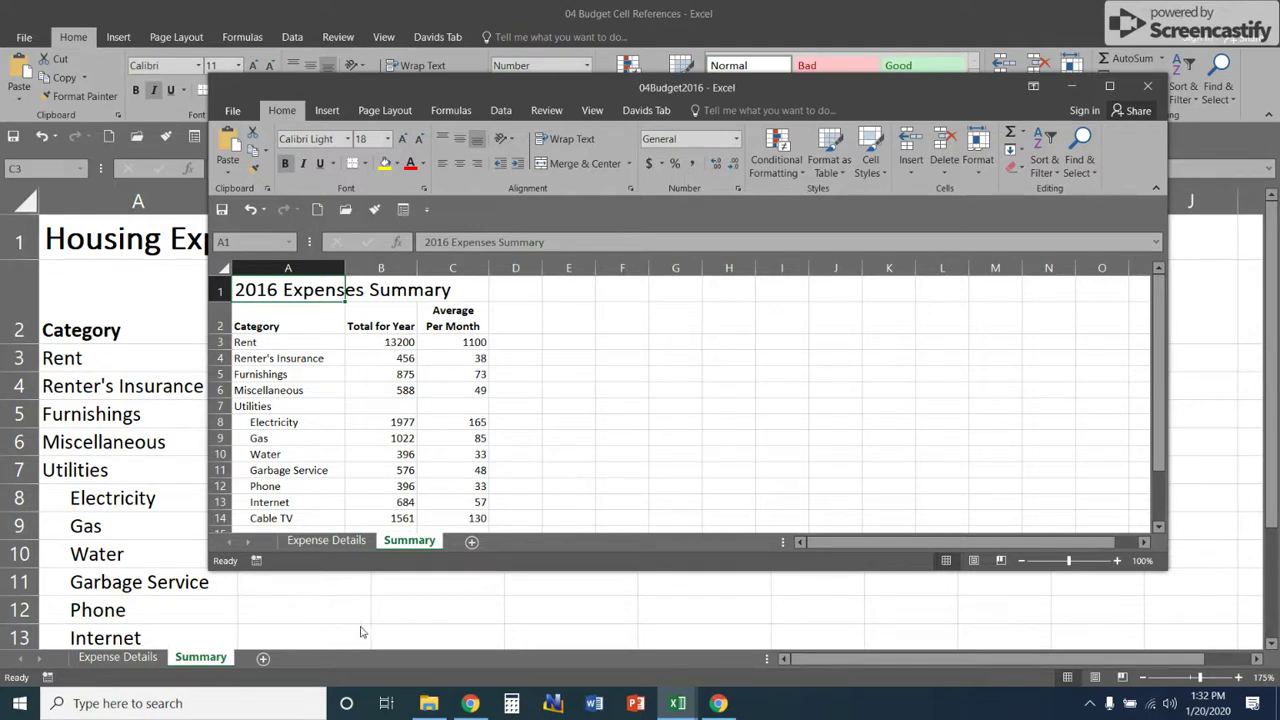
{"action": "left_click", "coordinate": [391, 618]}
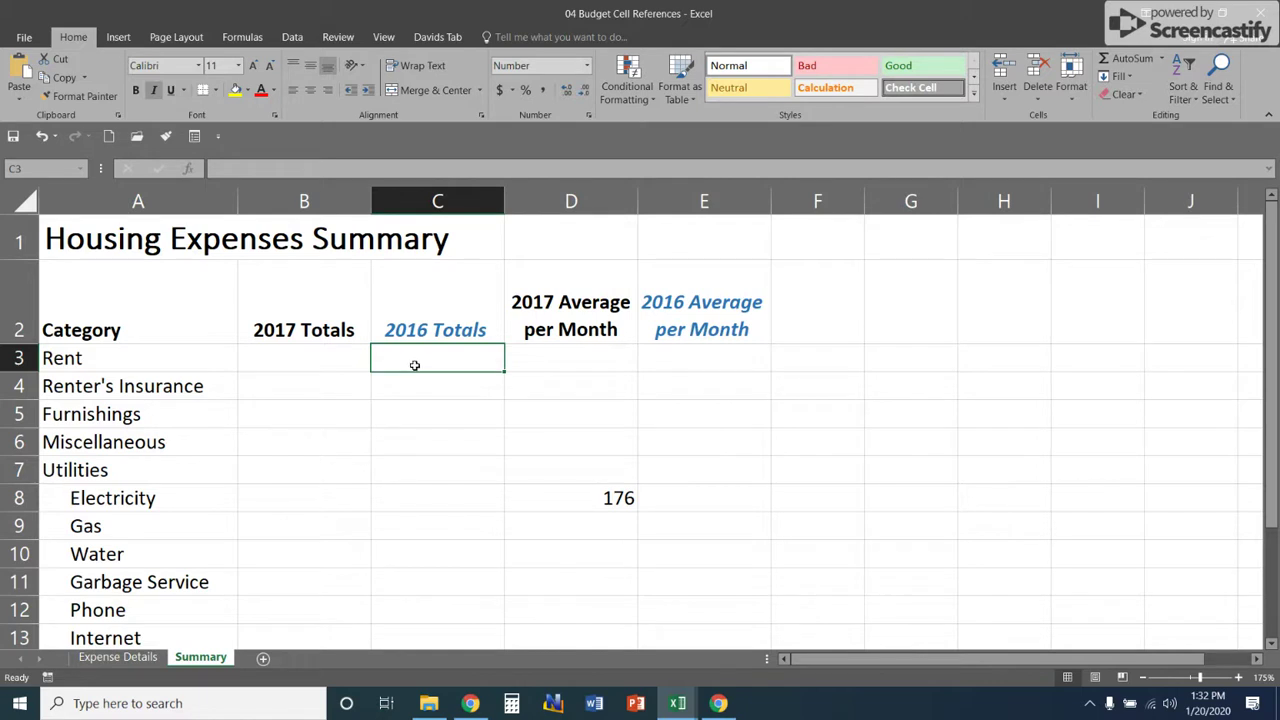
Step: Enter the external reference formula =([04Budget2016.xlsx]Summary!B3) in cell C3
{"action": "type", "text": "="}
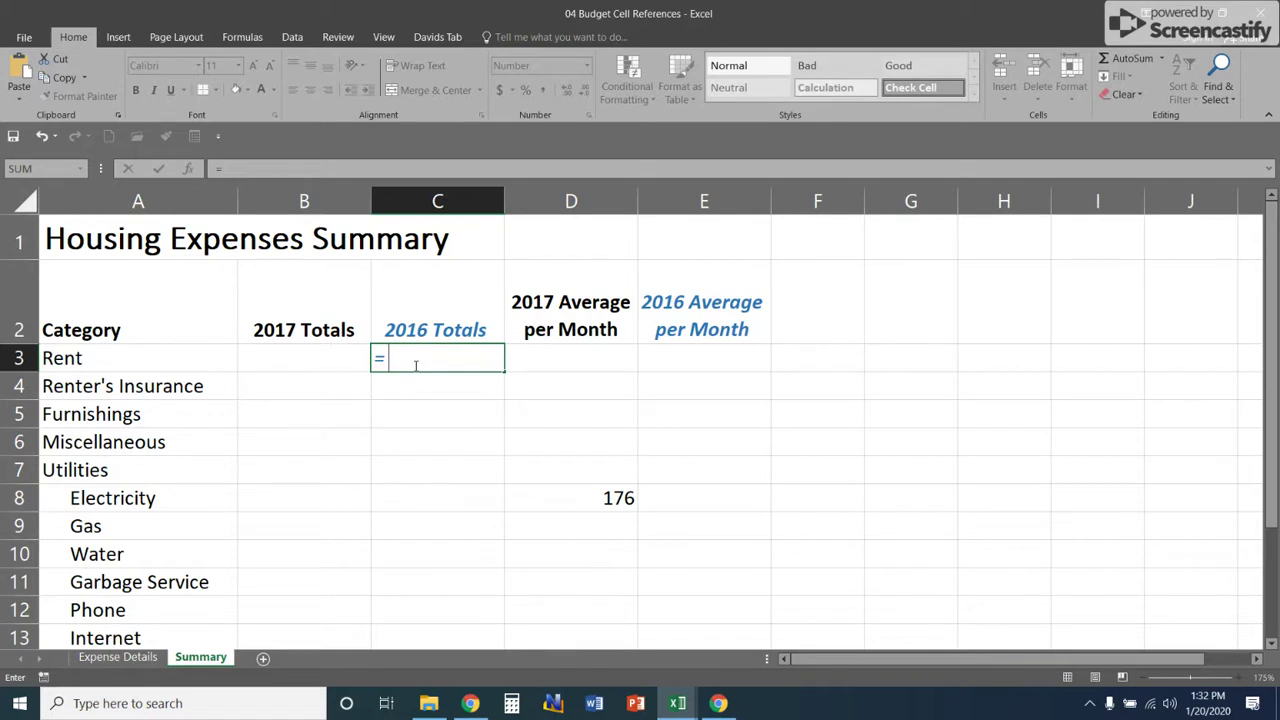
{"action": "type", "text": "("}
{"action": "type", "text": "("}
{"action": "key", "text": "BackSpace"}
{"action": "type", "text": "([04Budget"}
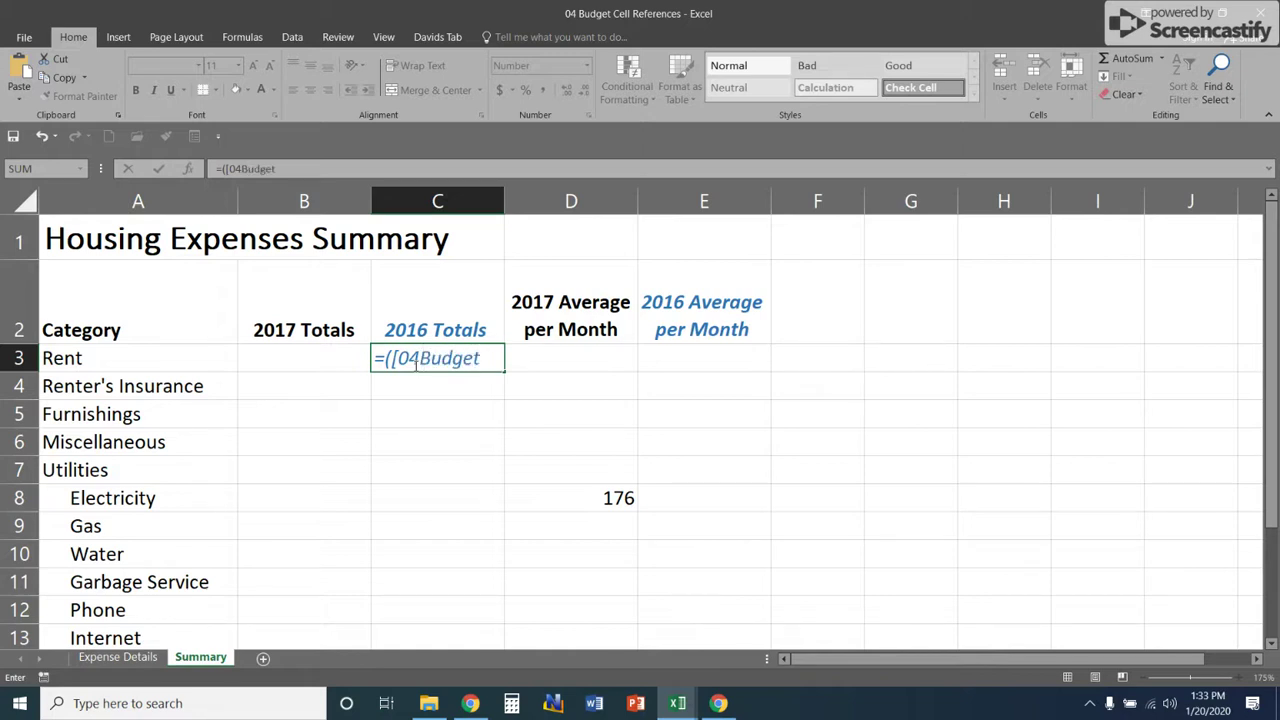
{"action": "type", "text": "2016.xlsx"}
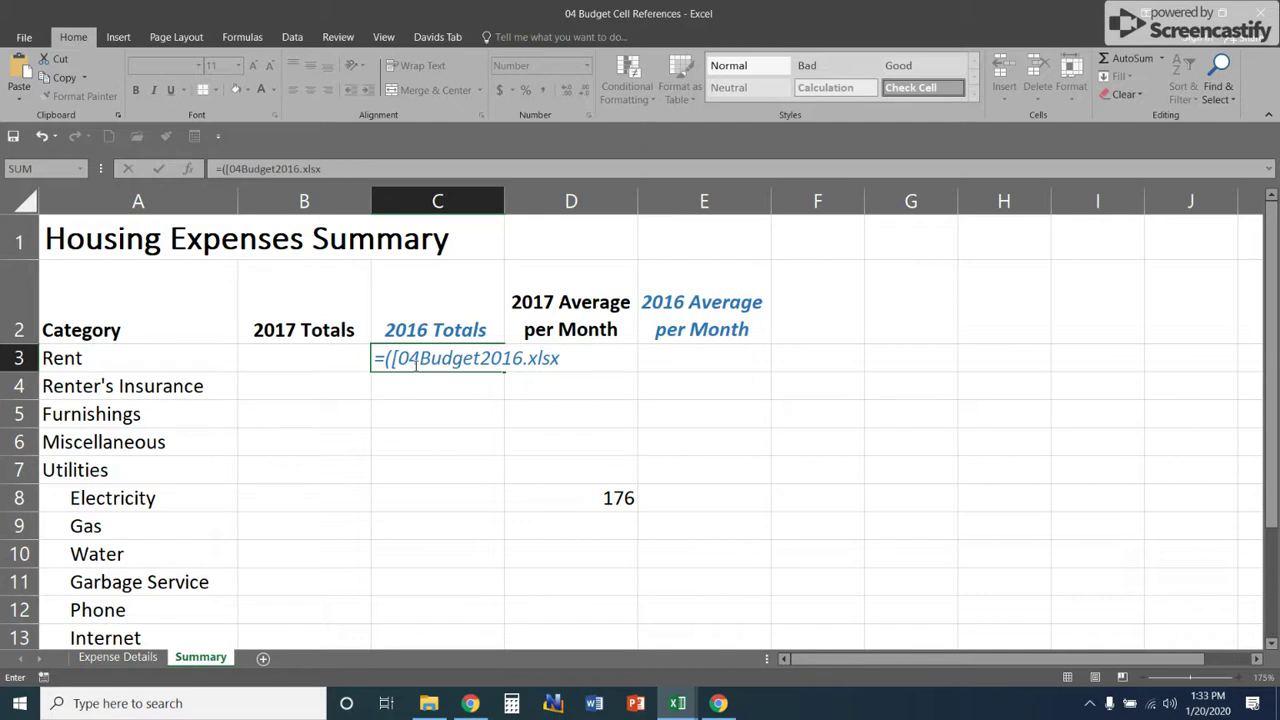
{"action": "type", "text": "]"}
{"action": "type", "text": "Summary"}
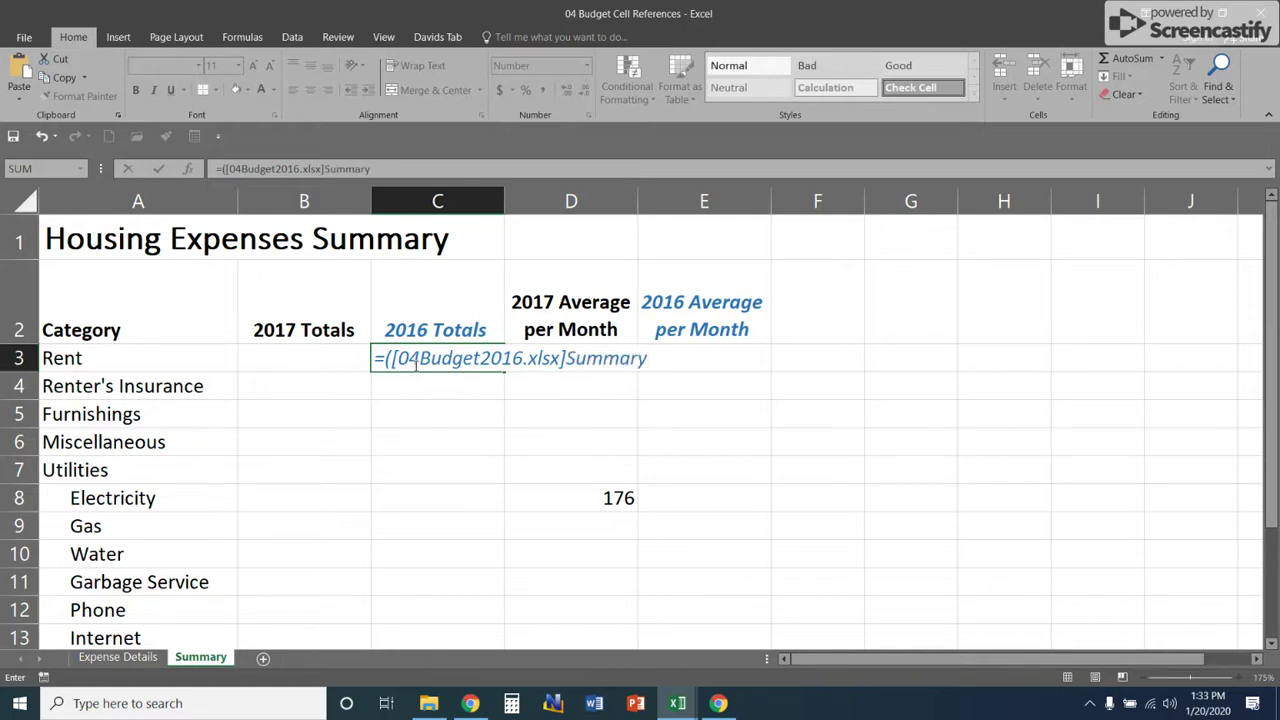
{"action": "type", "text": "!B3)"}
{"action": "key", "text": "Return"}
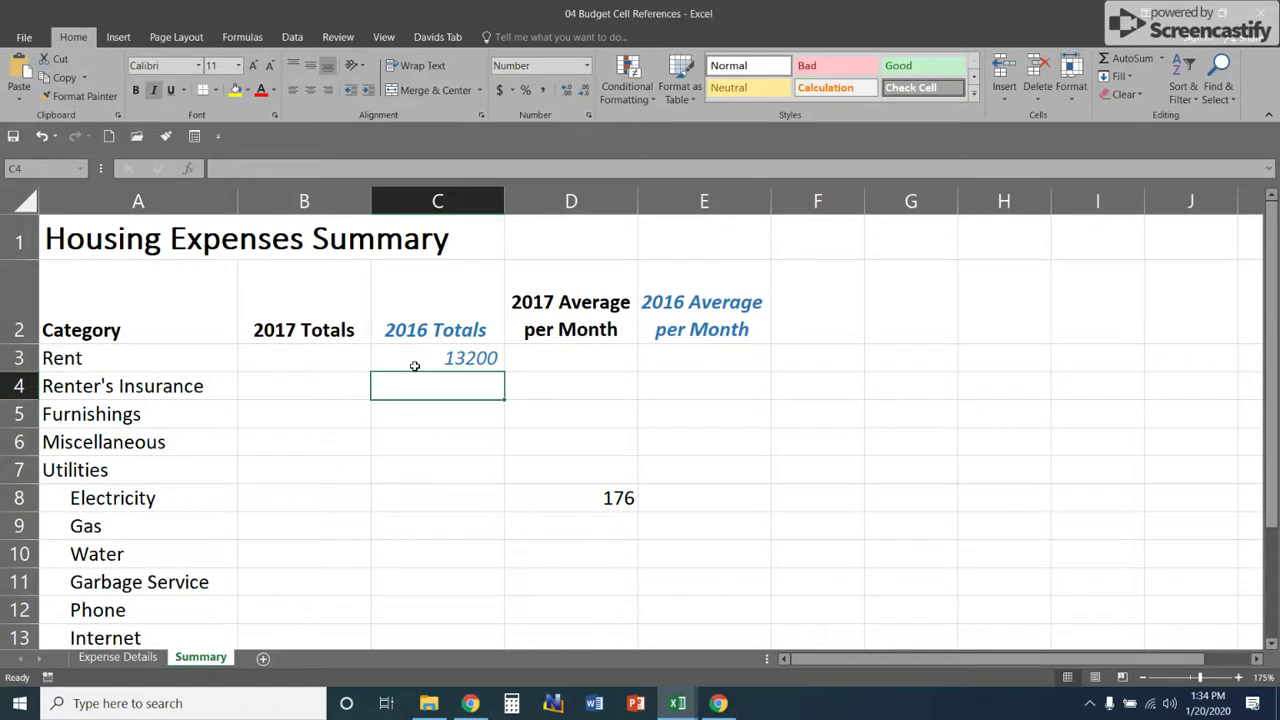
Step: Inspect the external reference formula in cell C3 and leave it unedited
{"action": "left_click", "coordinate": [458, 360]}
{"action": "double_click", "coordinate": [458, 360]}
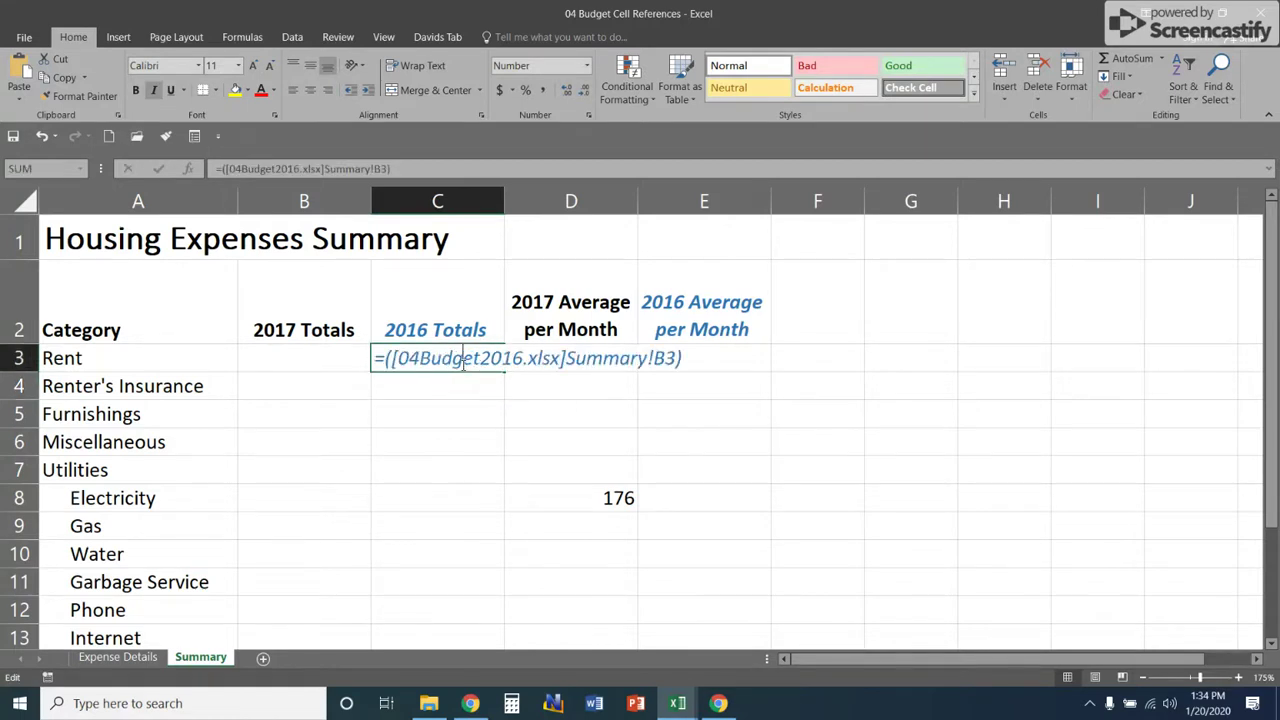
{"action": "left_click", "coordinate": [459, 360]}
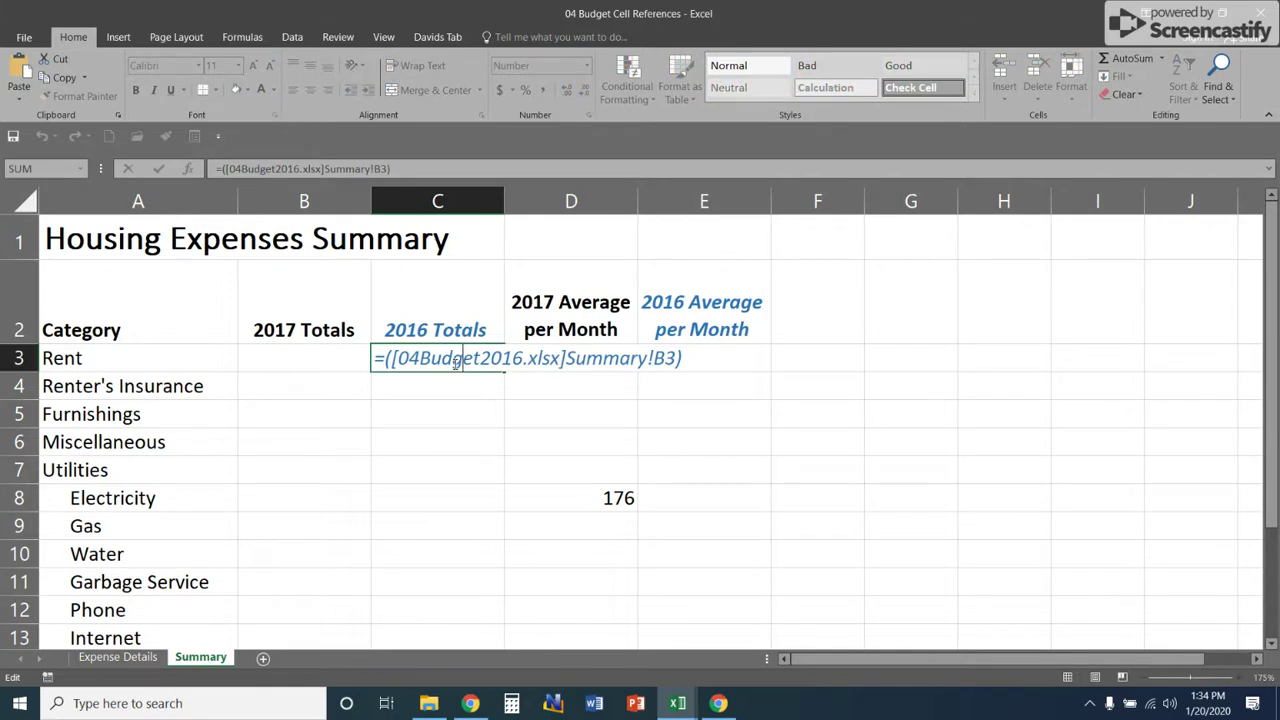
{"action": "key", "text": "Return"}
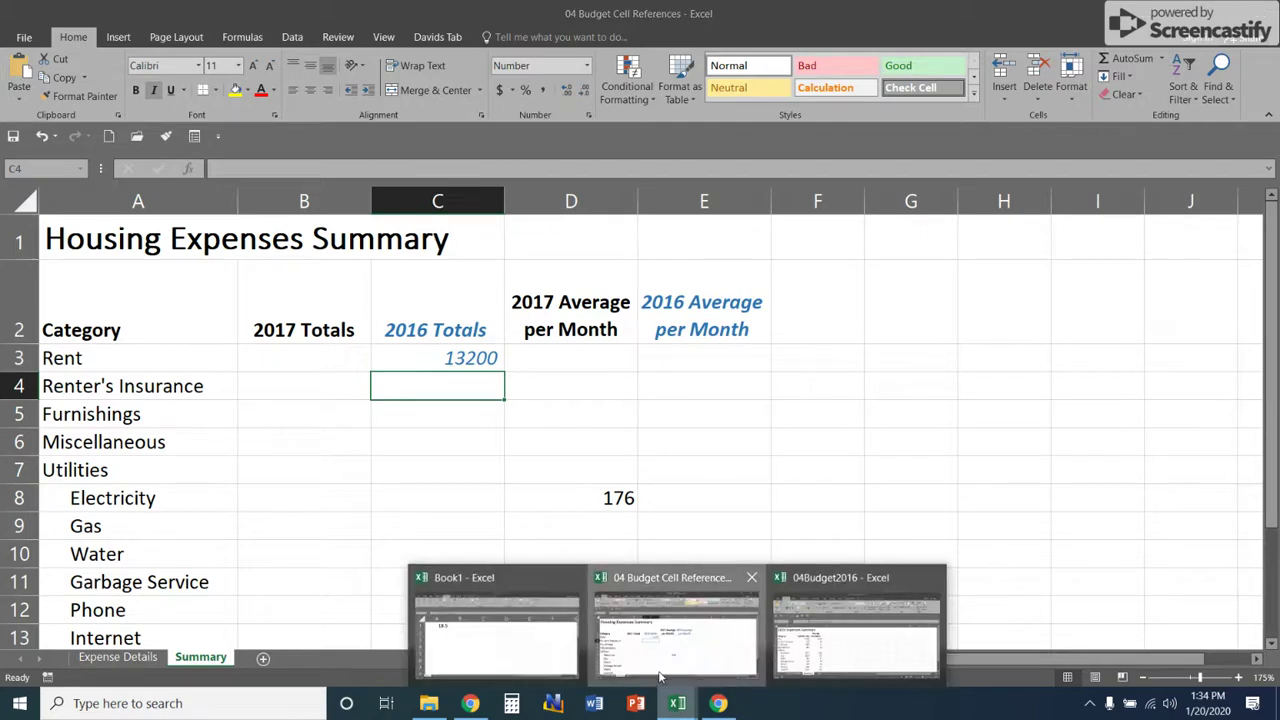
Step: Compare the 2016 Rent total with its source on the 04Budget2016 Summary sheet, and return to 04 Budget Cell References
{"action": "mouse_move", "coordinate": [677, 703]}
{"action": "left_click", "coordinate": [812, 660]}
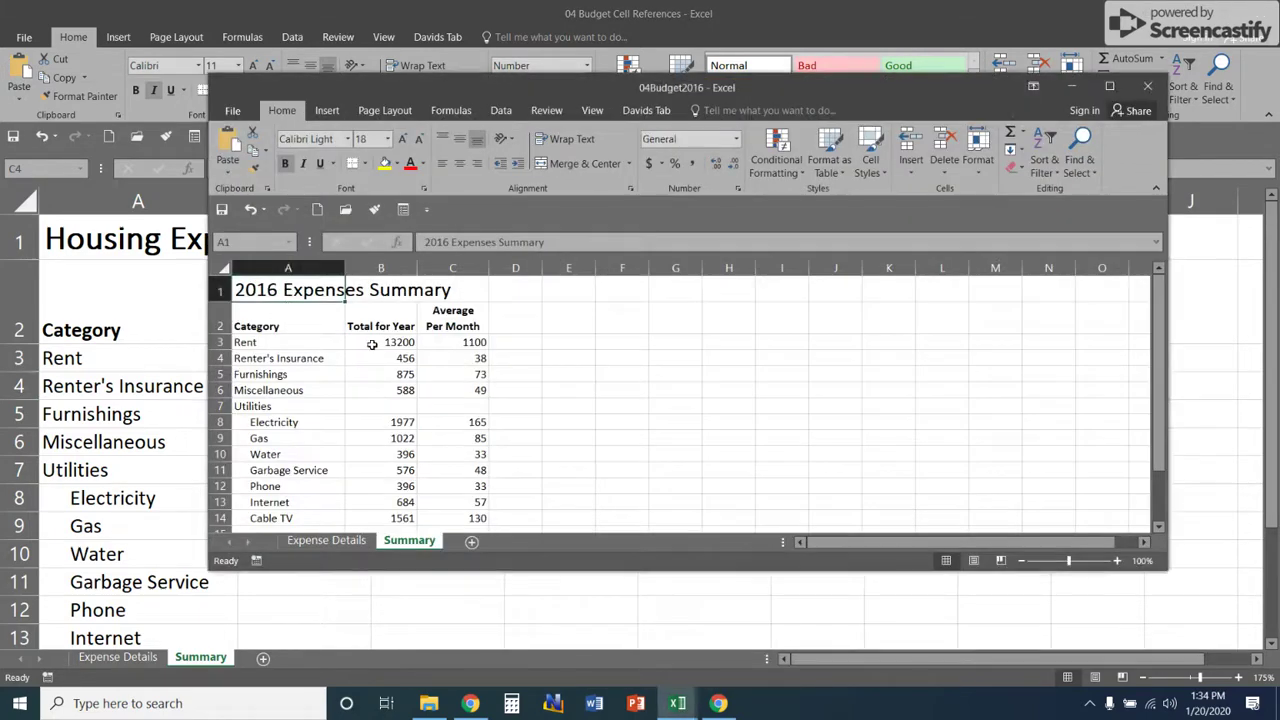
{"action": "mouse_move", "coordinate": [677, 700]}
{"action": "left_click", "coordinate": [649, 660]}
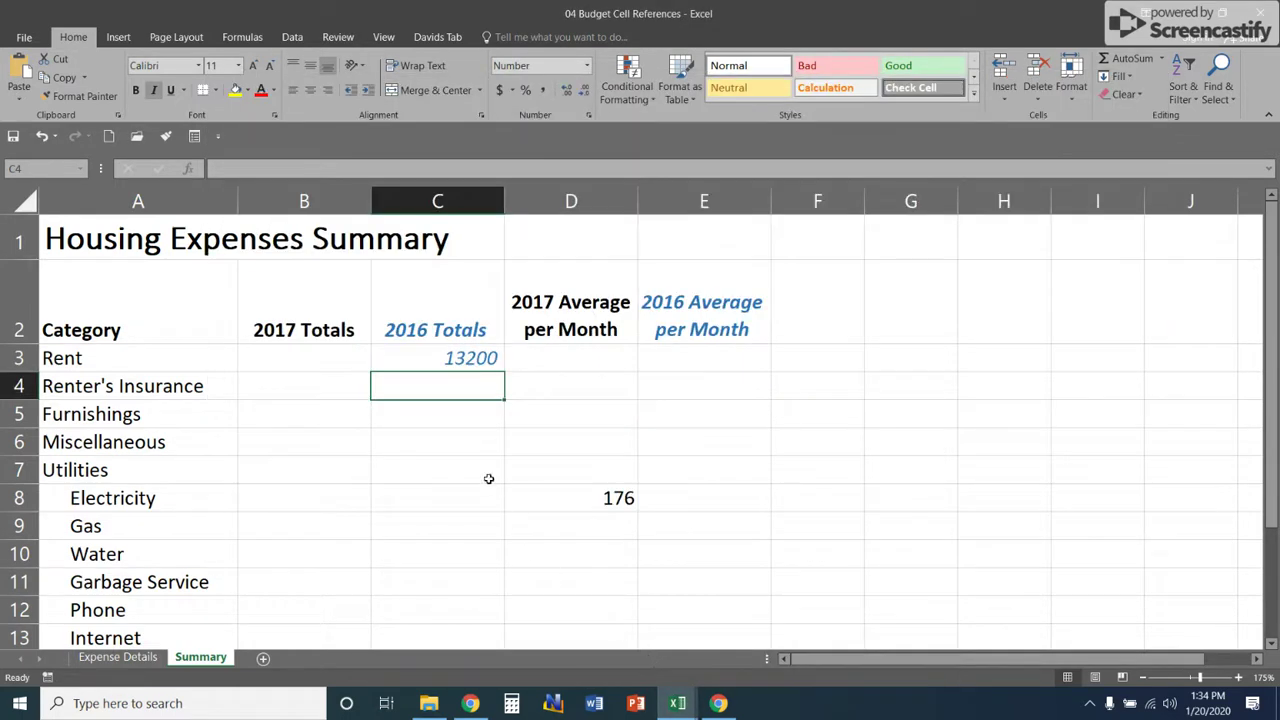